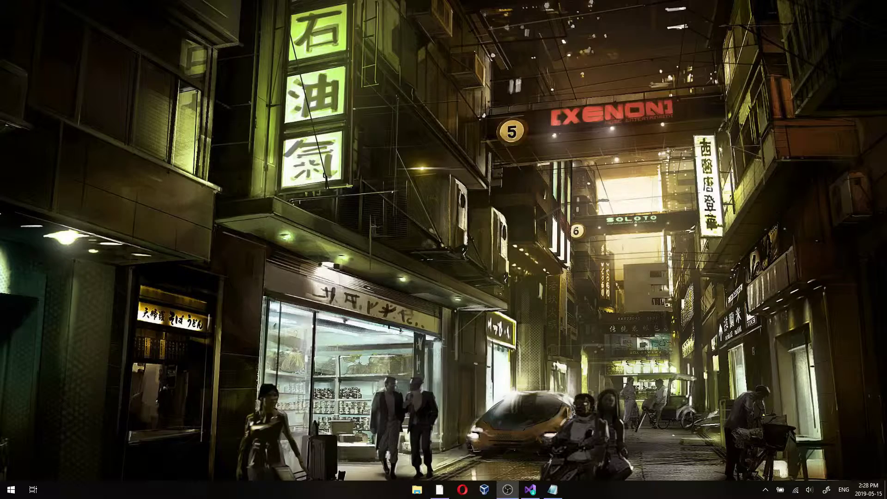
Step: Open the tutorial notes in Notepad and highlight the Visual Studio website address
left_click(553, 490)
left_click_drag(560, 206, 722, 101)
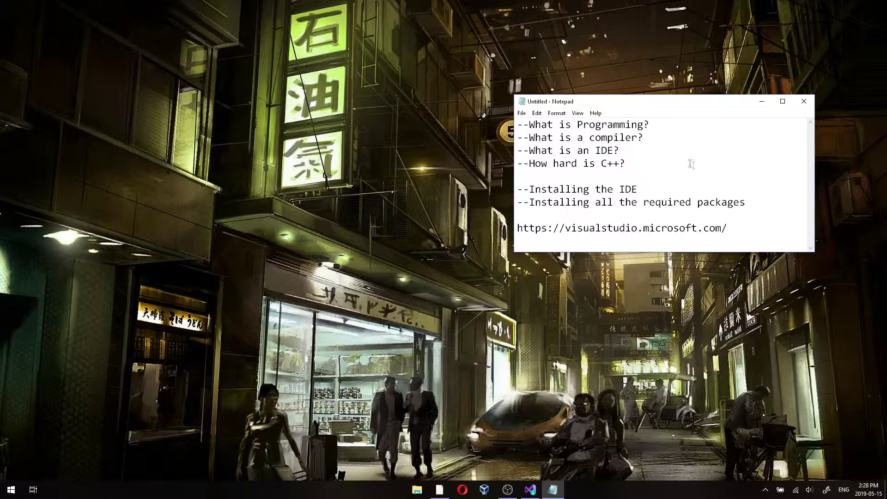
left_click(659, 163)
left_click_drag(519, 230, 722, 233)
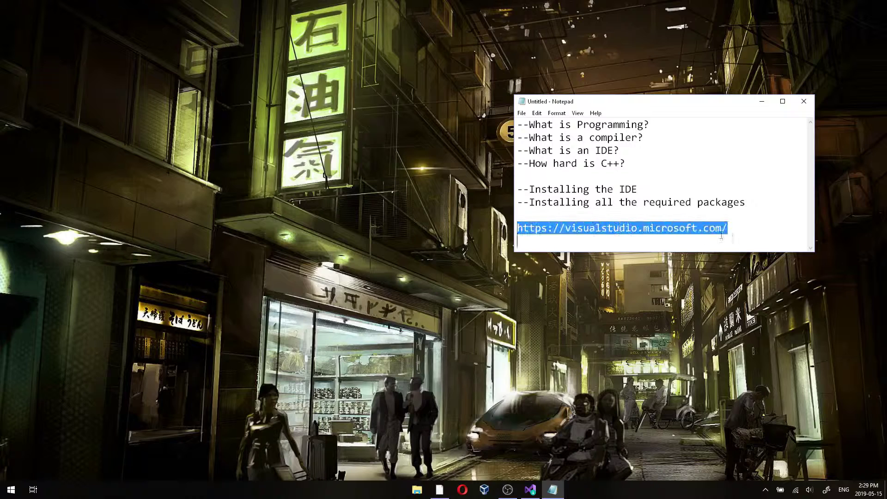
left_click(779, 232)
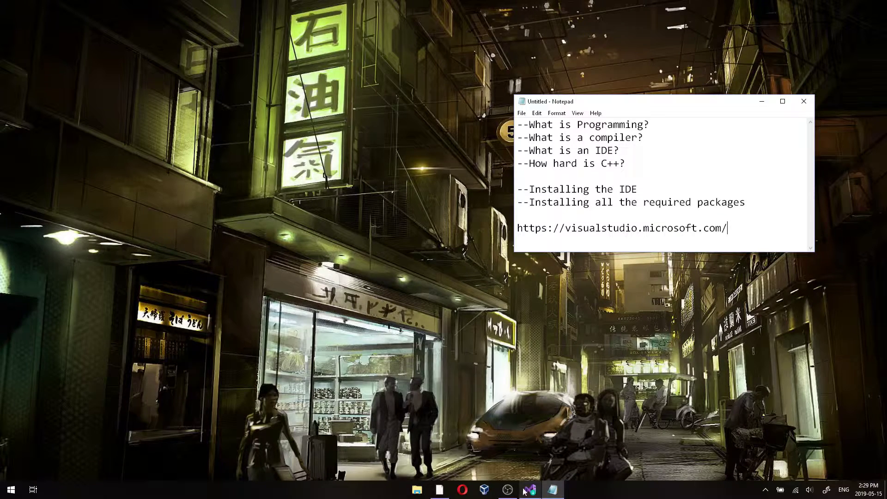
Step: In the browser, start the Visual Studio IDE Community 2019 download, then cancel saving the file and close the browser
left_click(440, 490)
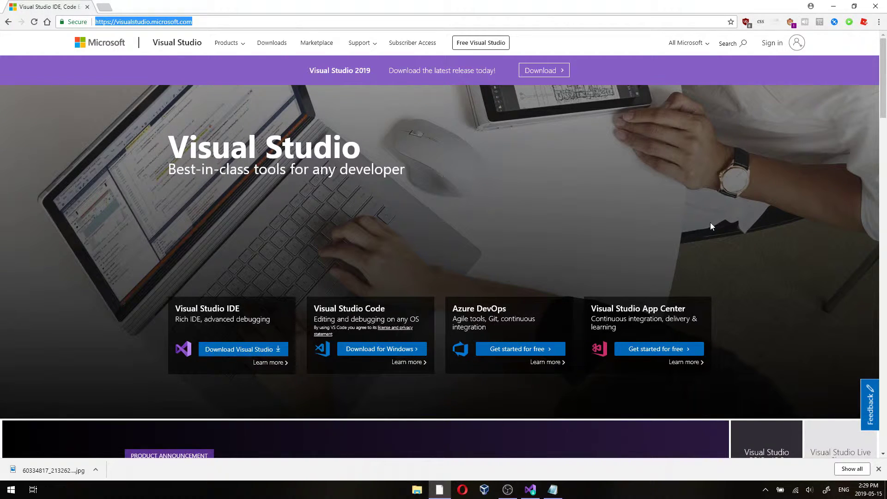
scroll(122, 232, "down", 2)
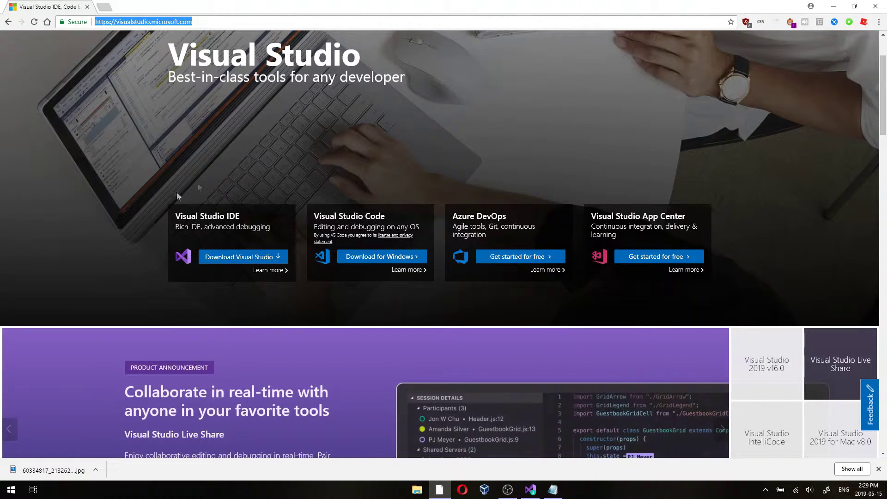
mouse_move(249, 258)
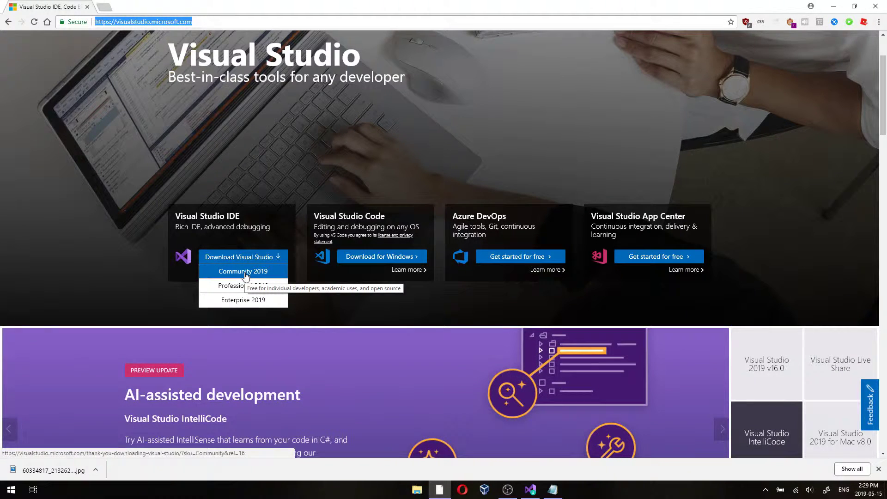
left_click(245, 277)
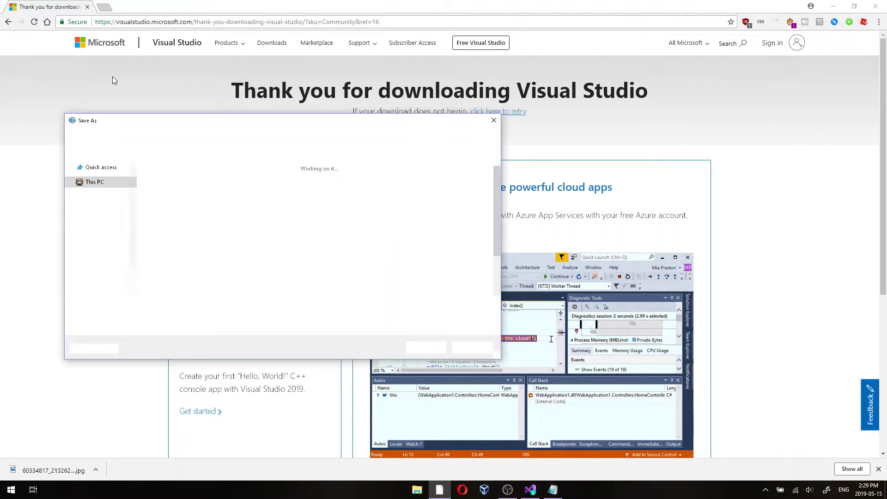
left_click(472, 347)
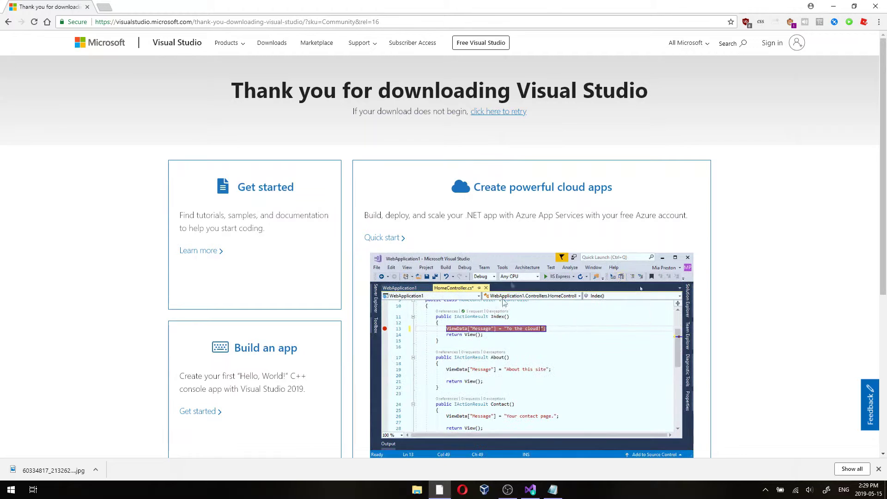
left_click(878, 5)
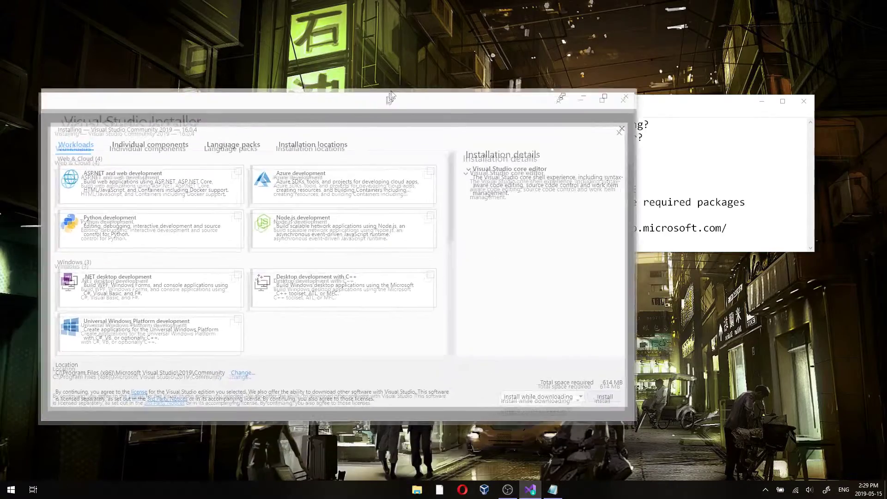
Step: In Visual Studio Installer, select the Desktop development with C++ workload for Visual Studio Community 2019
left_click_drag(391, 97, 417, 57)
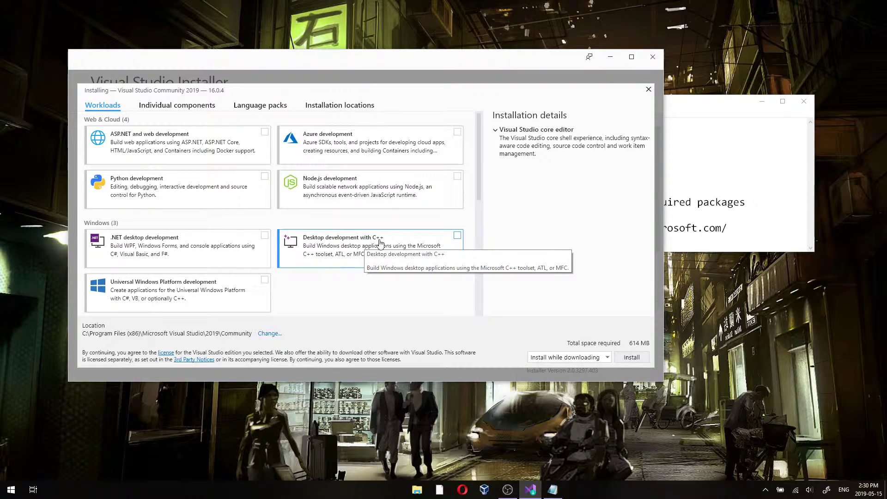
left_click(457, 236)
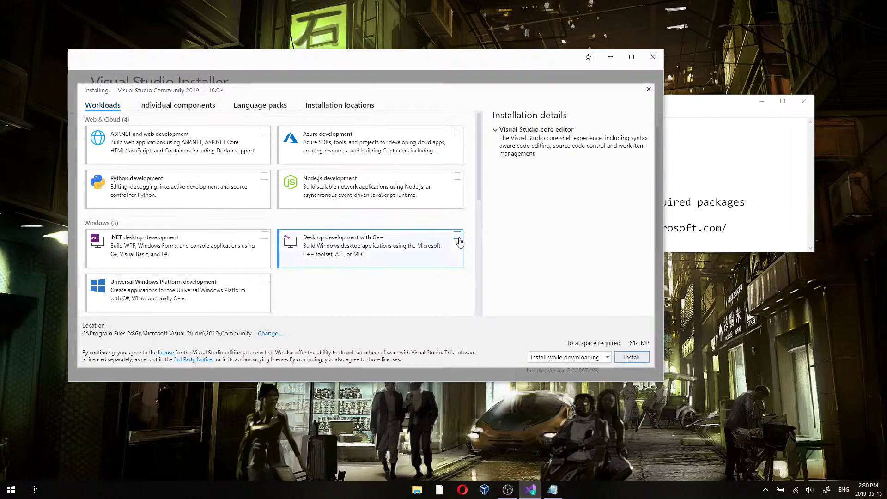
scroll(542, 196, "down", 1)
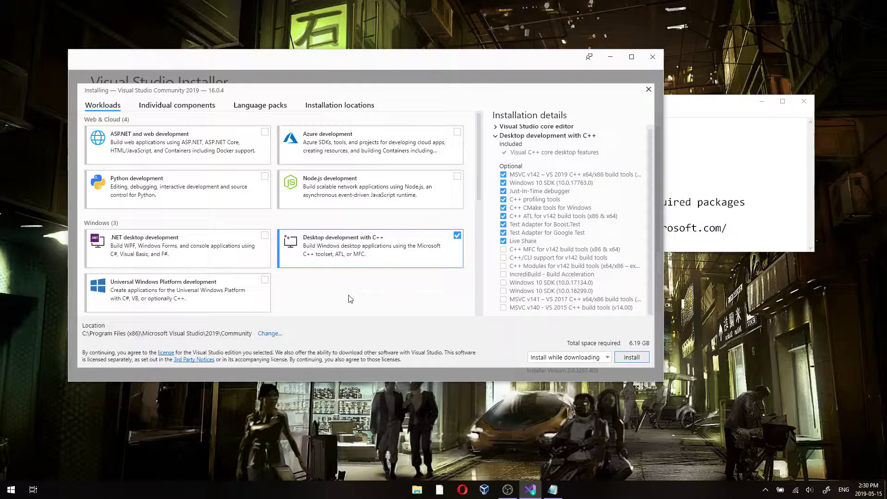
Step: Review the other available workloads and the language packs offered for the installation
scroll(350, 299, "down", 2)
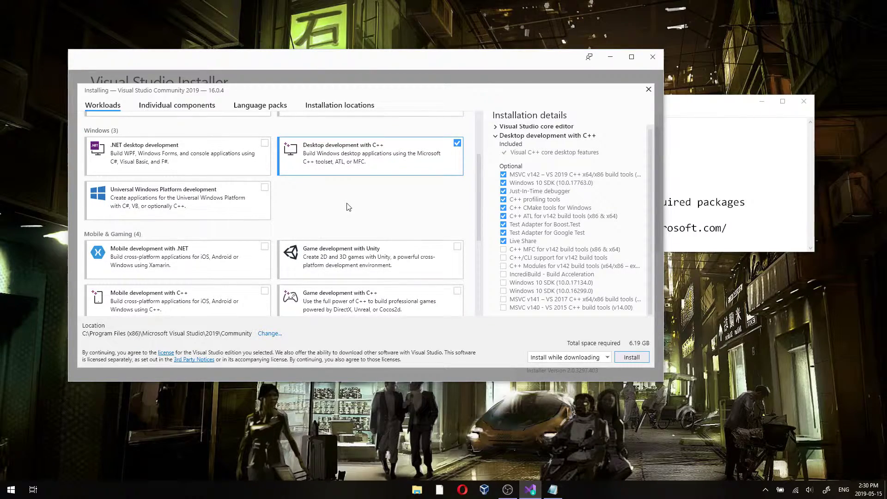
scroll(348, 207, "down", 2)
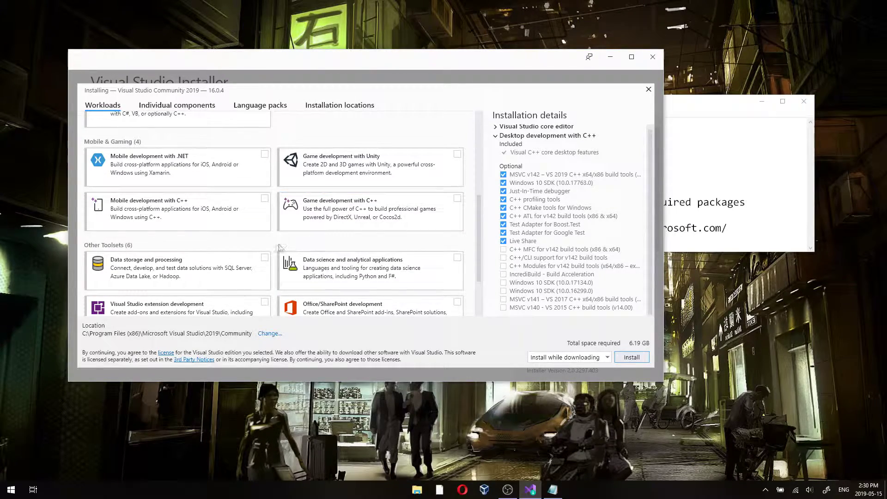
scroll(273, 249, "down", 2)
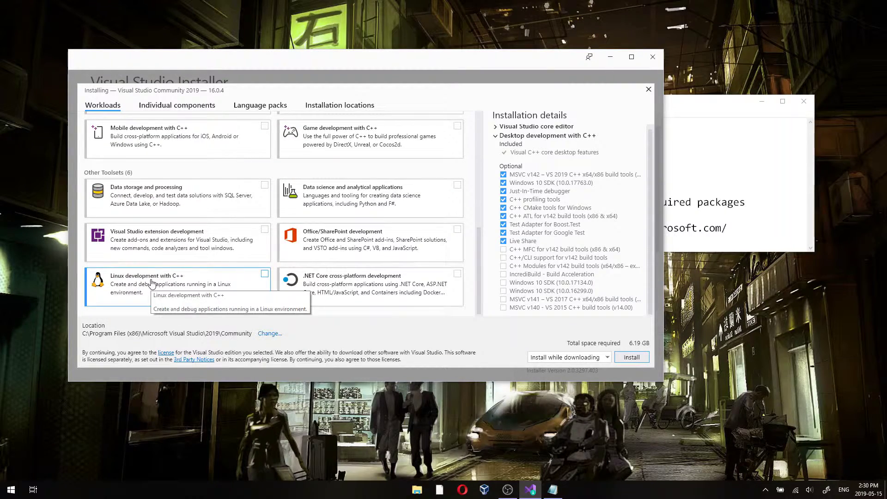
scroll(297, 271, "up", 1)
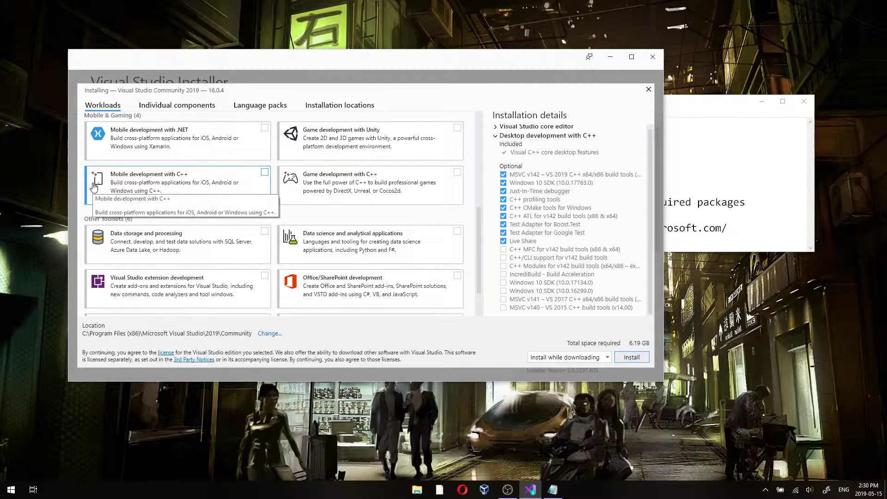
scroll(391, 232, "up", 3)
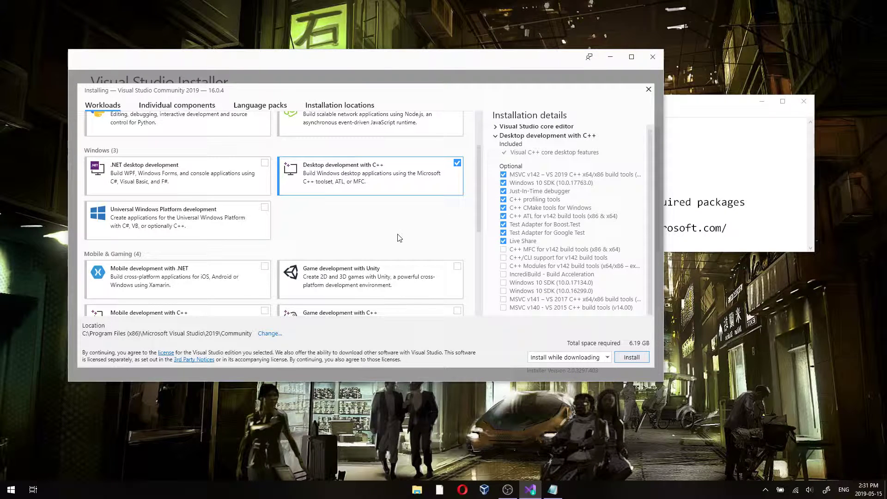
left_click(266, 106)
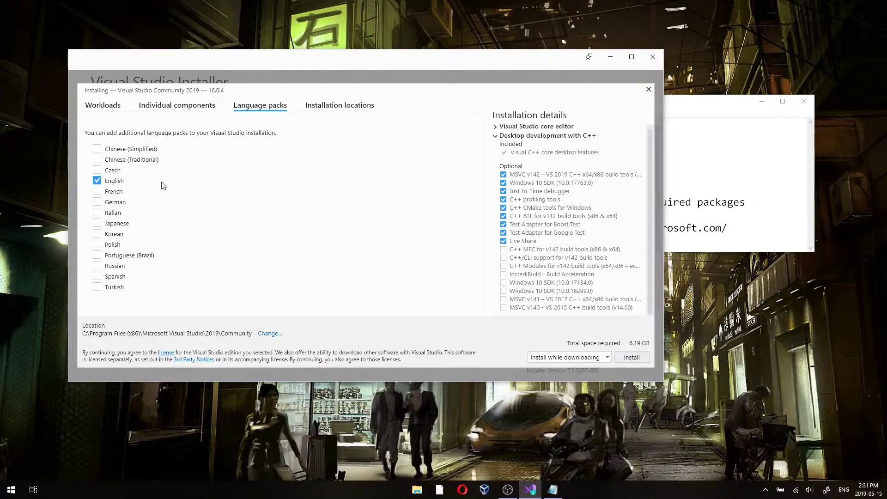
Step: Add the individual components C++ iOS development tools, C++ for Linux Development and C++ Android development tools
left_click(183, 110)
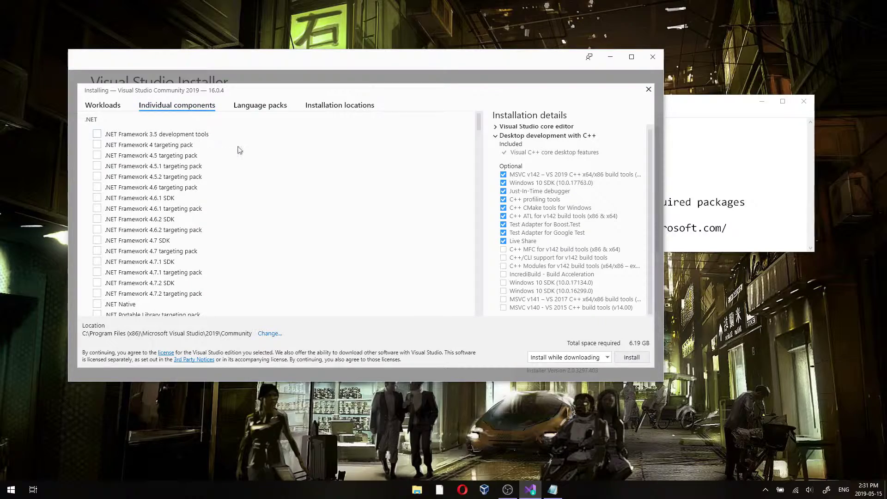
scroll(240, 148, "down", 4)
scroll(240, 148, "down", 10)
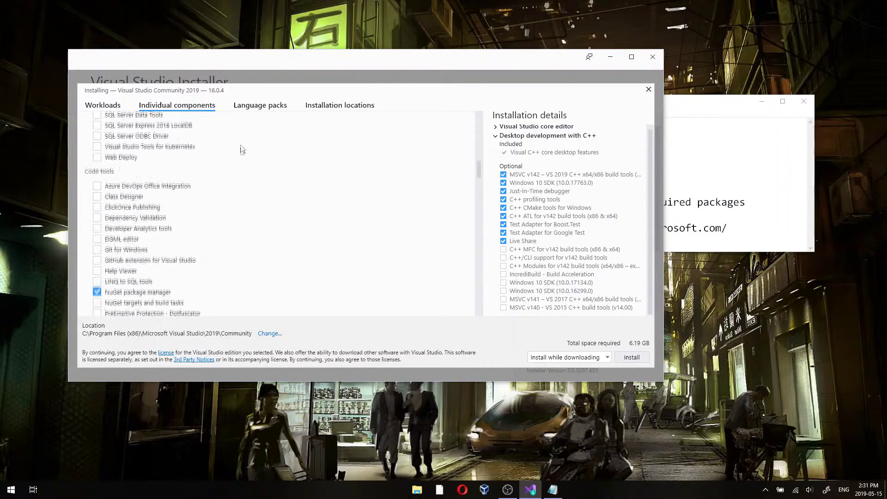
scroll(240, 149, "down", 10)
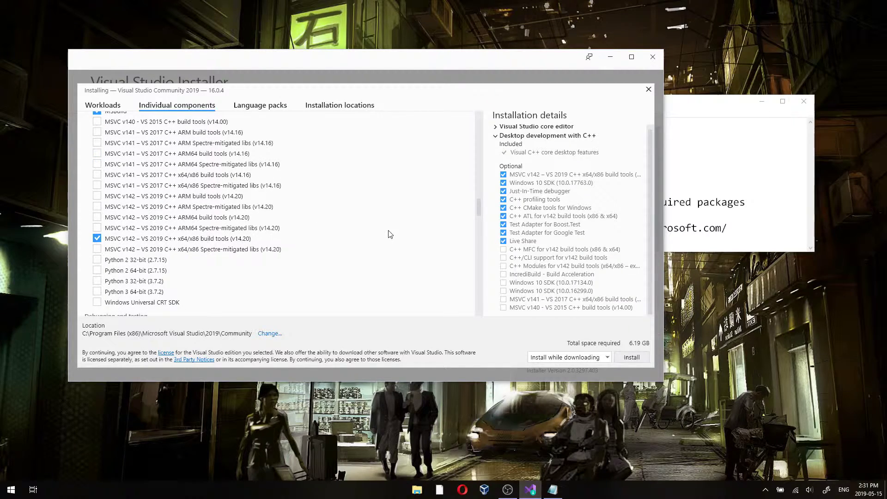
scroll(389, 234, "down", 6)
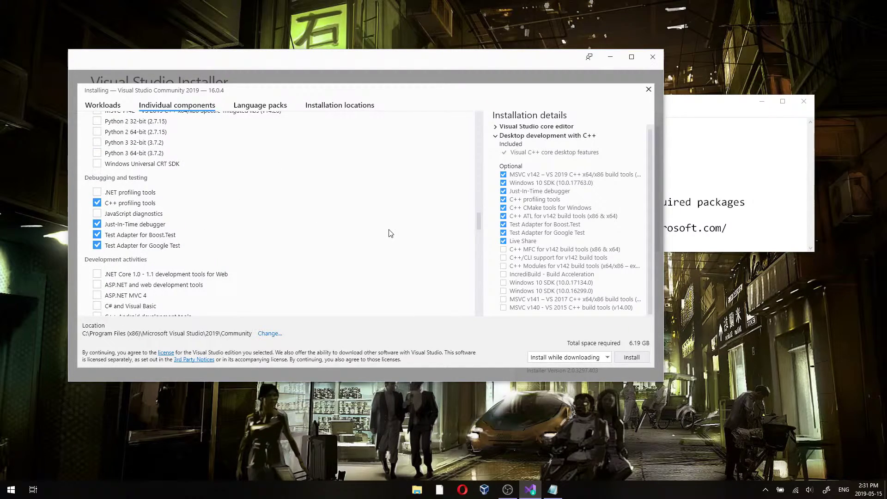
scroll(389, 234, "down", 4)
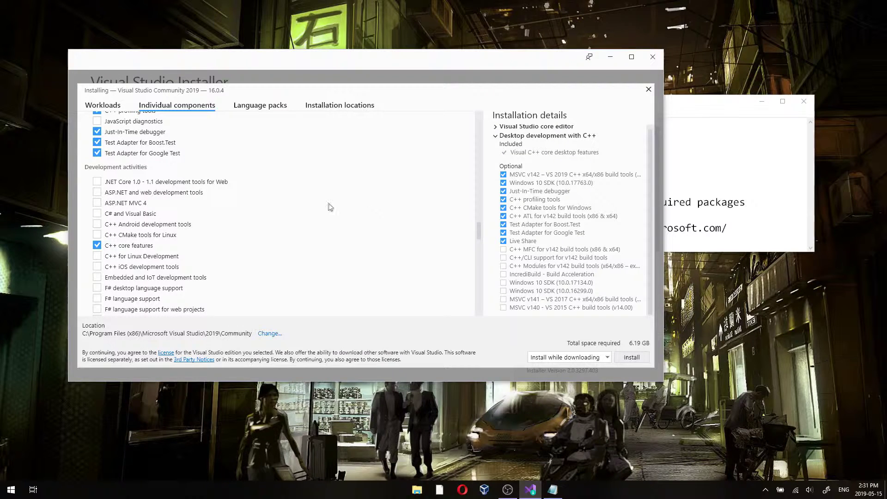
left_click(136, 268)
left_click(136, 256)
left_click(146, 225)
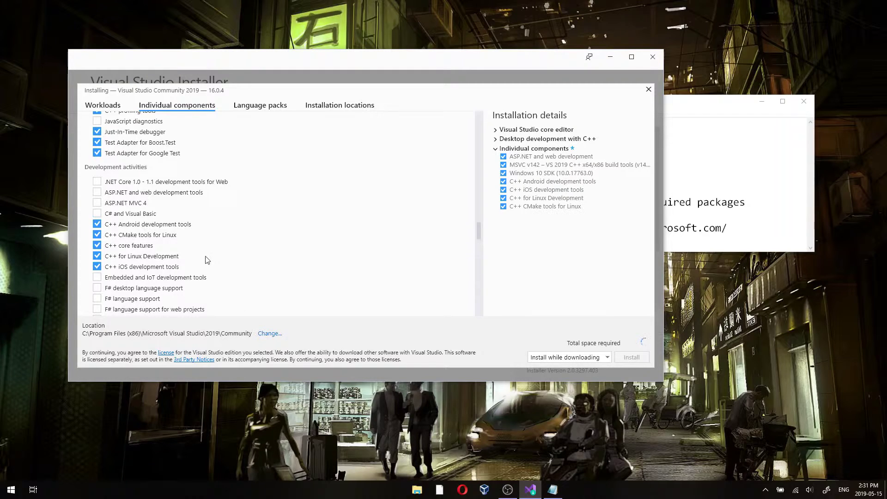
Step: Add F# language support, F# desktop language support and F# language support for web projects to the installation
scroll(111, 262, "down", 2)
left_click(117, 253)
left_click(129, 242)
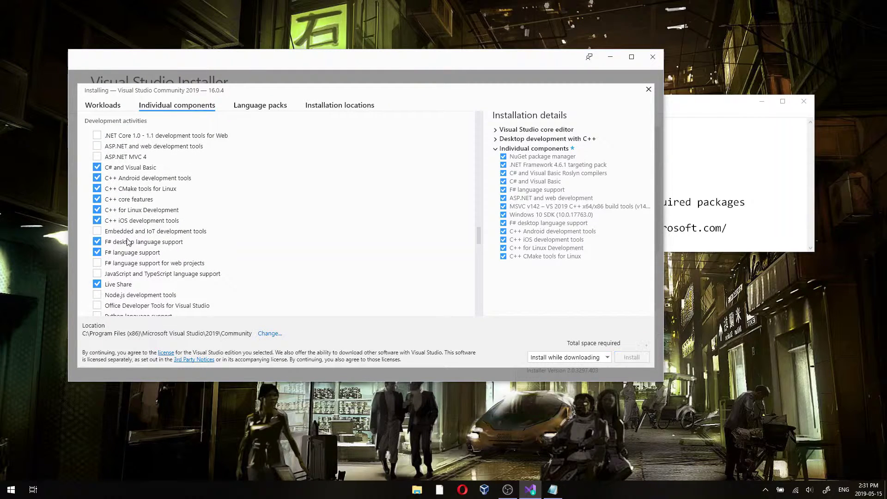
left_click(132, 266)
Step: Add the .NET Framework 4.7.2 SDK, the .NET Framework 4.7.2 targeting pack and .NET Native to the individual components
scroll(340, 261, "down", 3)
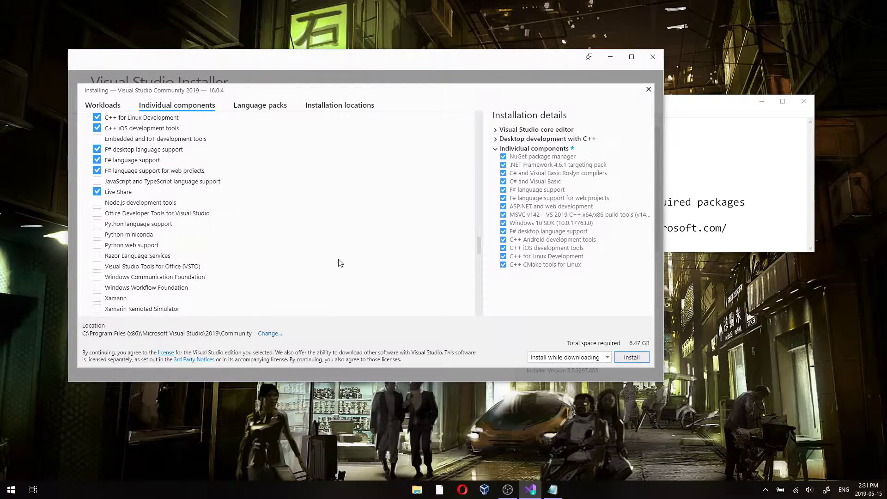
scroll(290, 258, "up", 15)
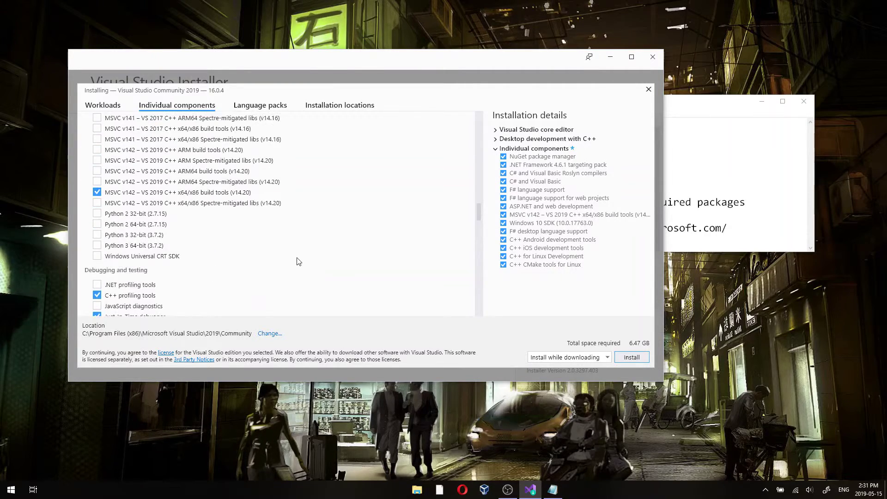
scroll(290, 261, "up", 8)
scroll(285, 260, "up", 4)
scroll(285, 260, "up", 3)
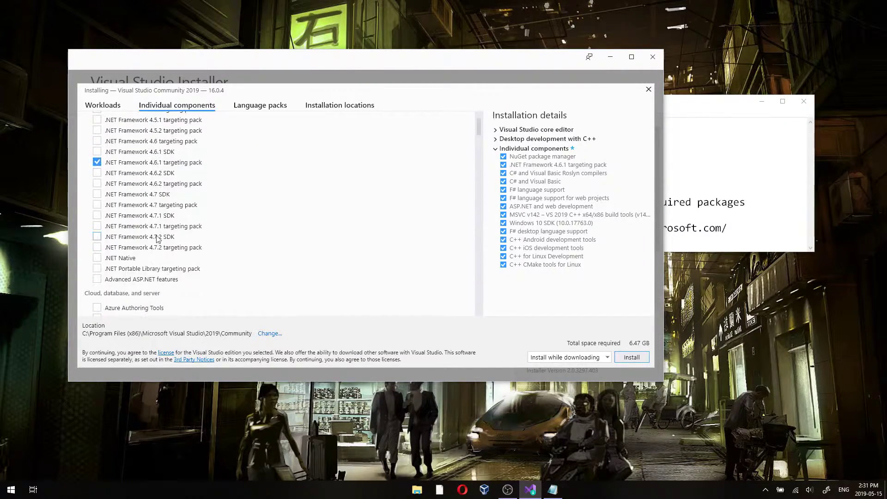
left_click(126, 238)
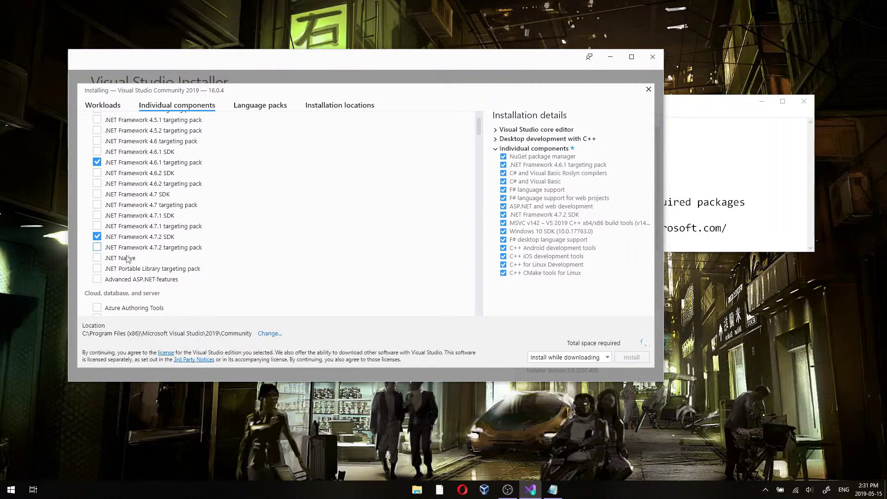
left_click(126, 249)
left_click(132, 259)
scroll(346, 258, "up", 1)
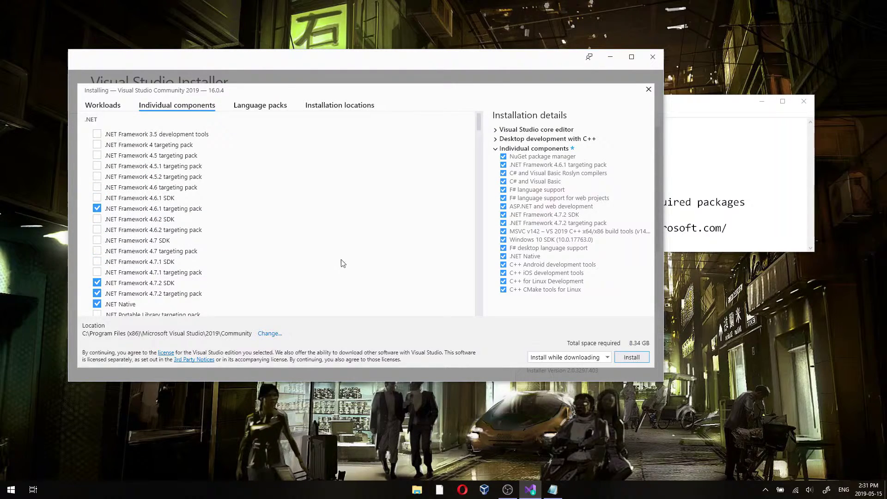
Step: Add Windows 10 SDK (10.0.18362.0) to the individual components of the installation
scroll(341, 265, "down", 5)
scroll(315, 252, "down", 2)
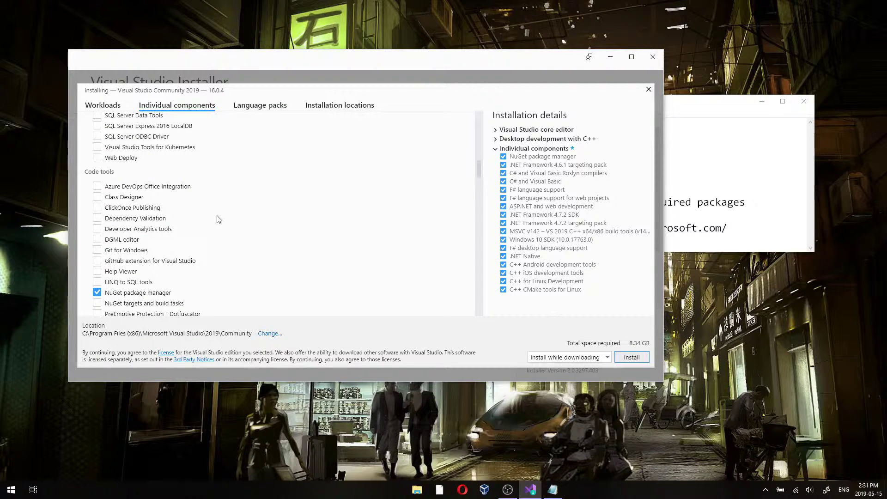
scroll(218, 220, "up", 3)
scroll(218, 220, "down", 10)
scroll(219, 230, "down", 10)
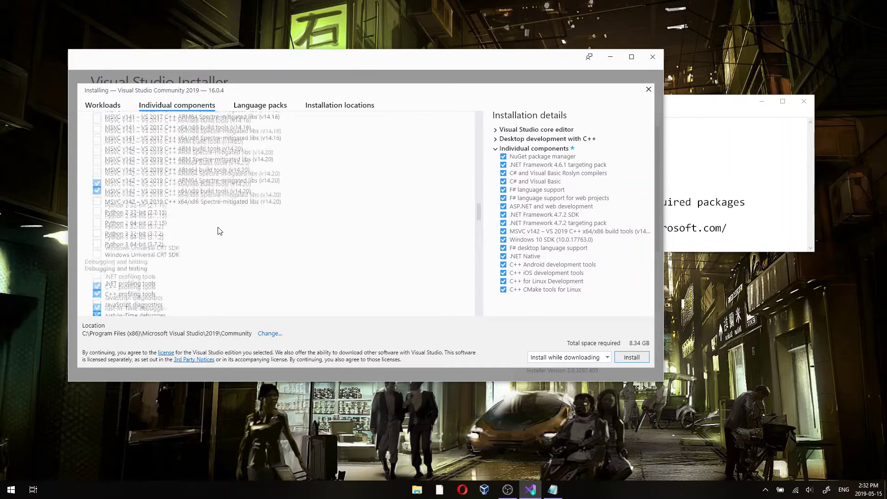
scroll(219, 231, "down", 6)
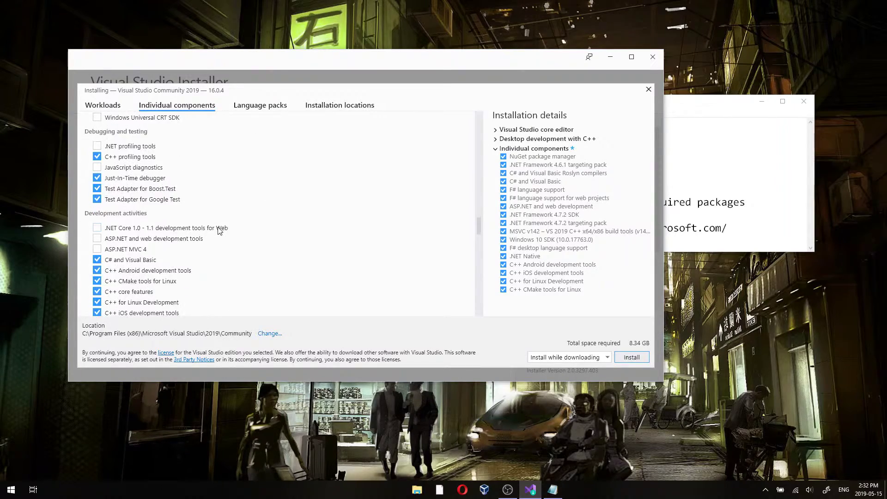
scroll(222, 233, "down", 6)
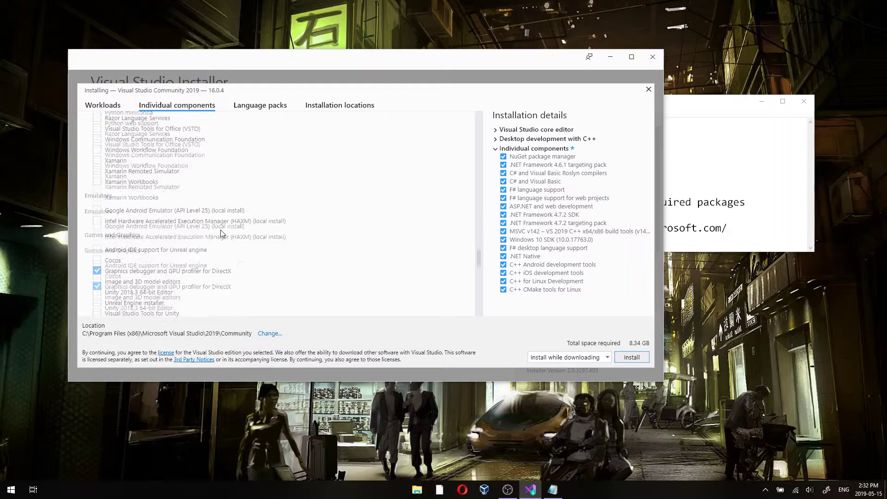
scroll(222, 233, "down", 3)
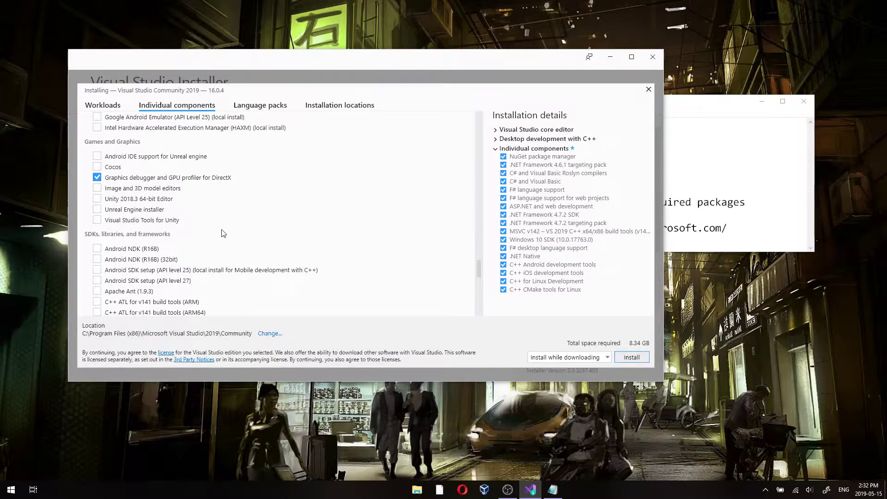
scroll(222, 233, "down", 5)
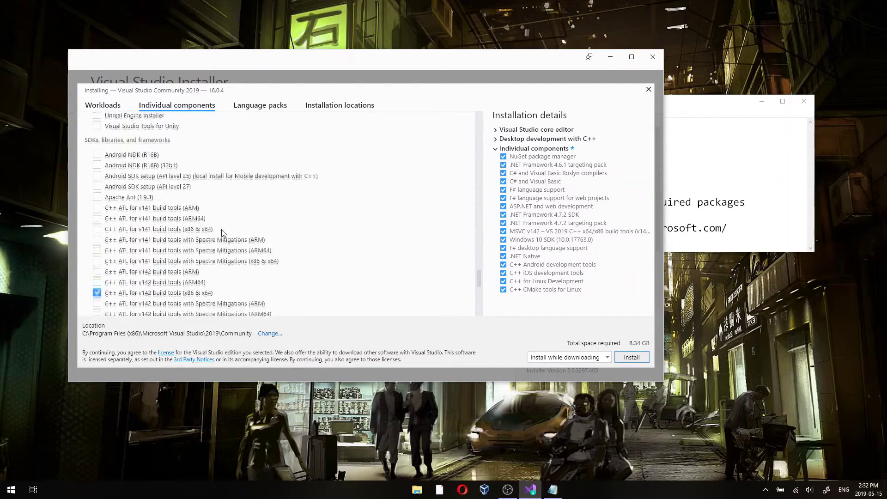
scroll(222, 233, "down", 4)
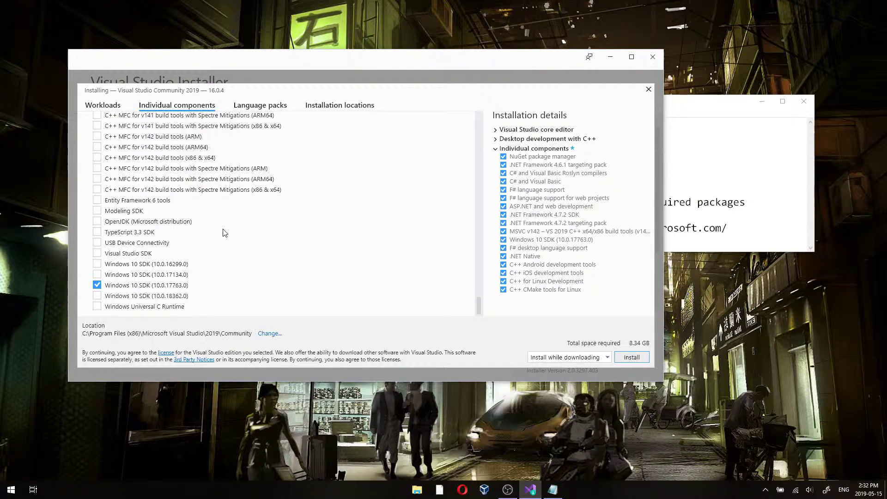
left_click(167, 296)
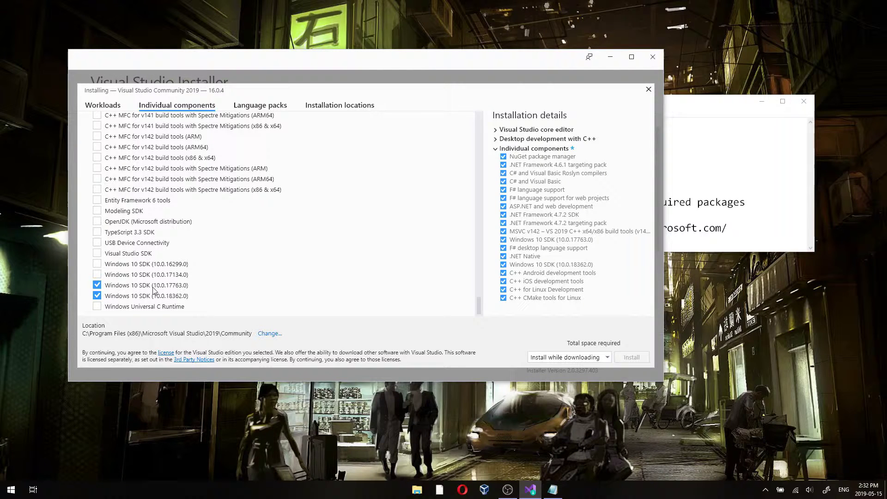
left_click(463, 262)
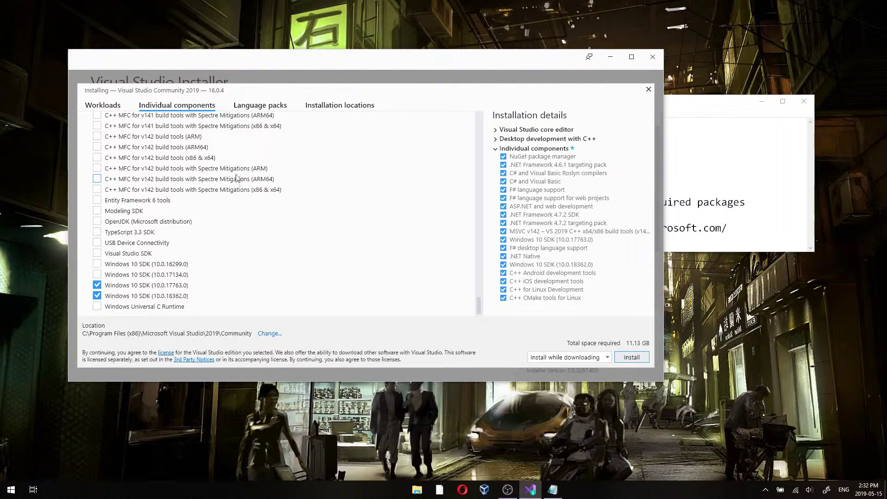
Step: Check the installation locations and start the installation with the Install while downloading option
left_click(337, 111)
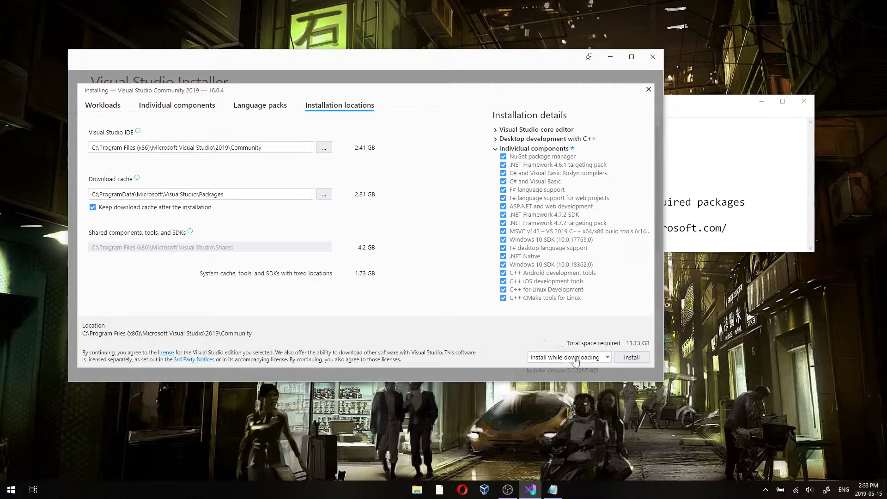
left_click(597, 360)
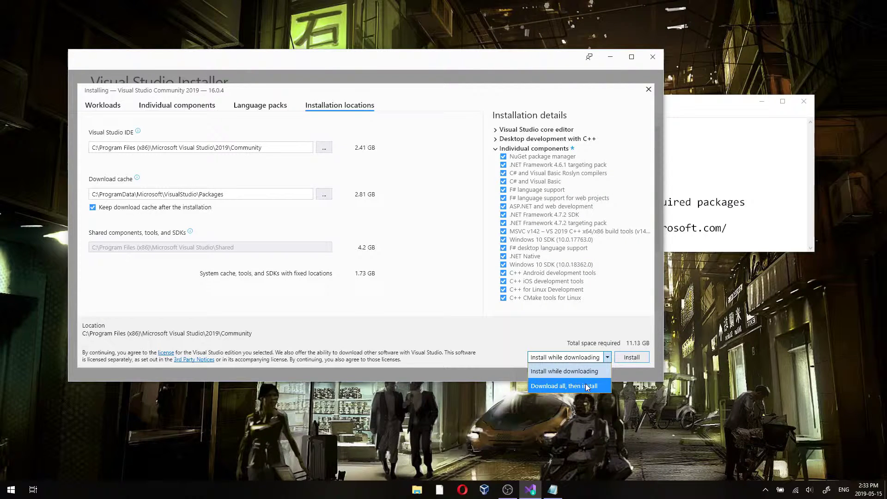
left_click(537, 343)
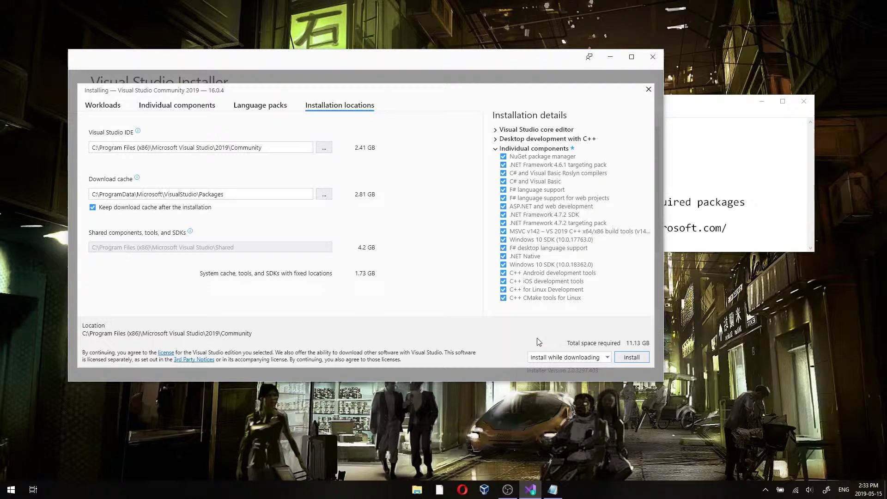
left_click(631, 358)
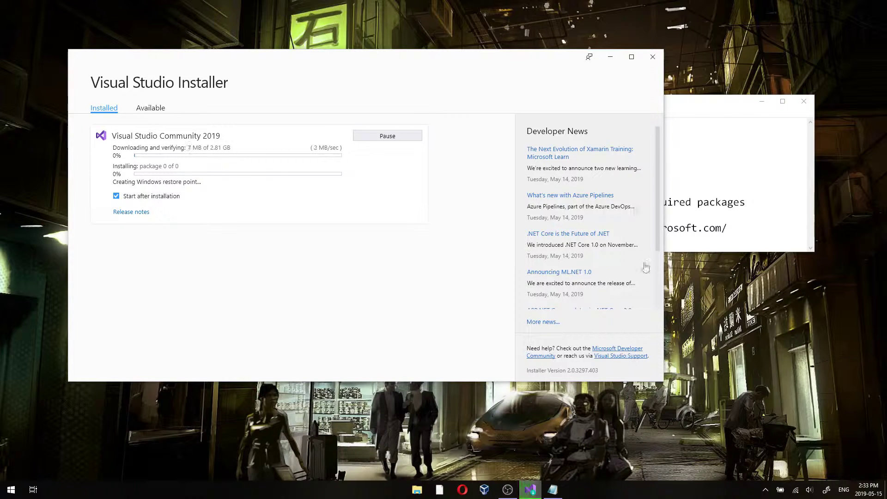
Step: Switch to the Notepad notes and highlight the questions about programming, compilers, IDEs and how hard C++ is
left_click_drag(716, 100, 690, 102)
left_click_drag(493, 127, 638, 161)
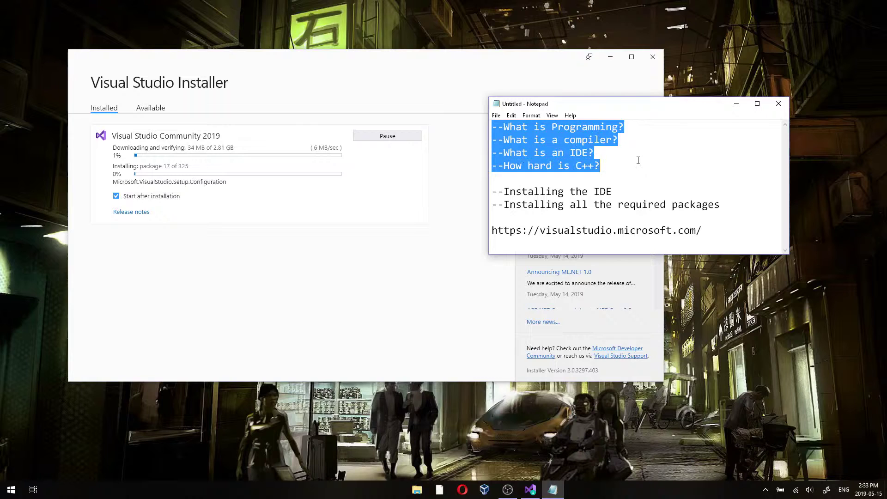
left_click(670, 169)
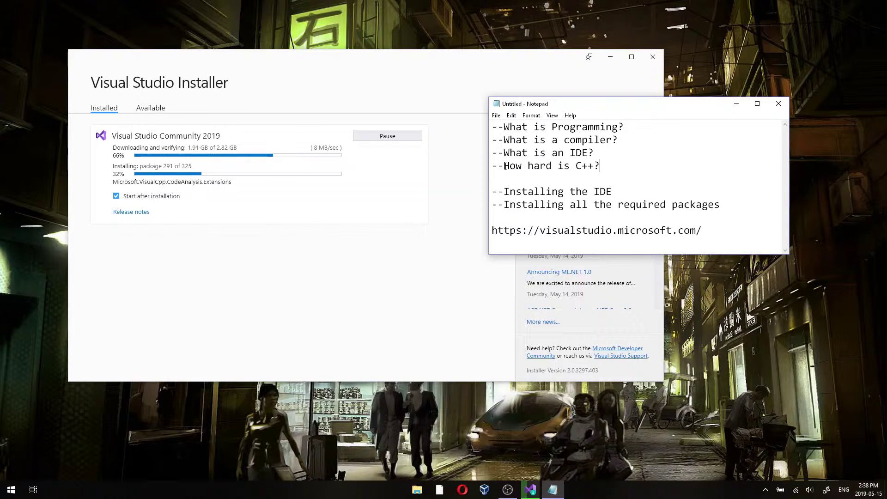
left_click_drag(505, 166, 600, 165)
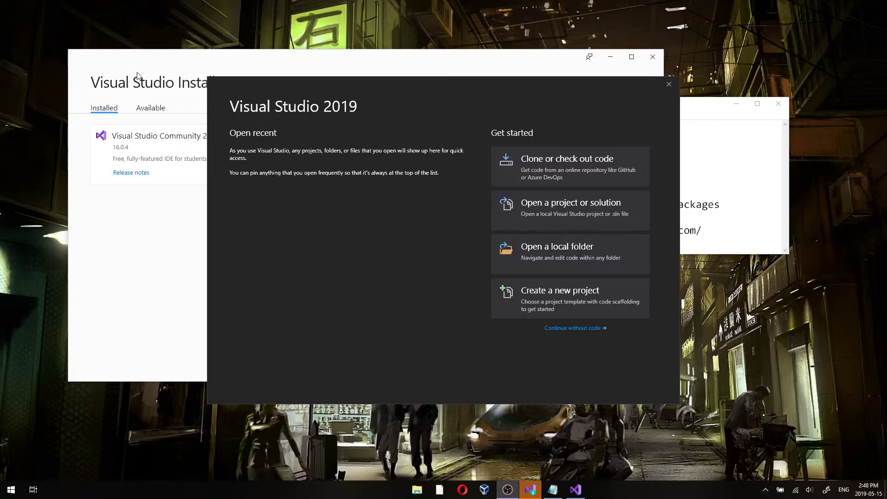
Step: Return to Visual Studio Installer and view the additional management options for the installed Visual Studio Community 2019
left_click(139, 66)
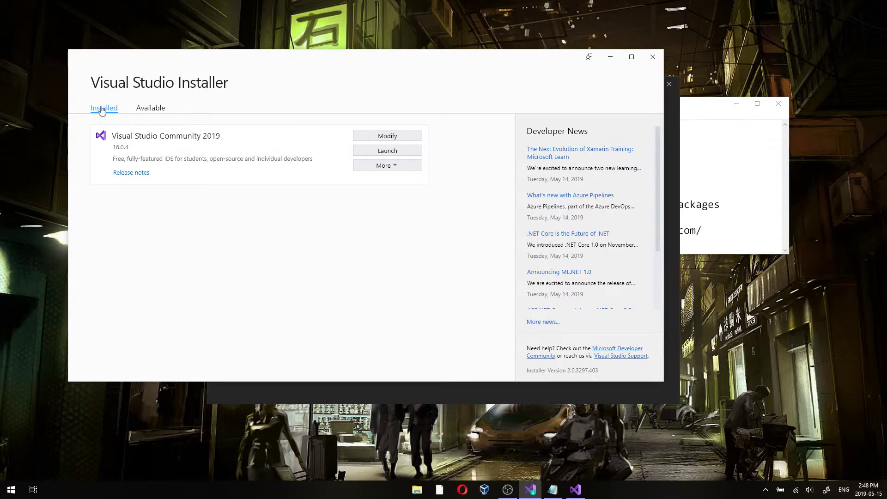
left_click(386, 149)
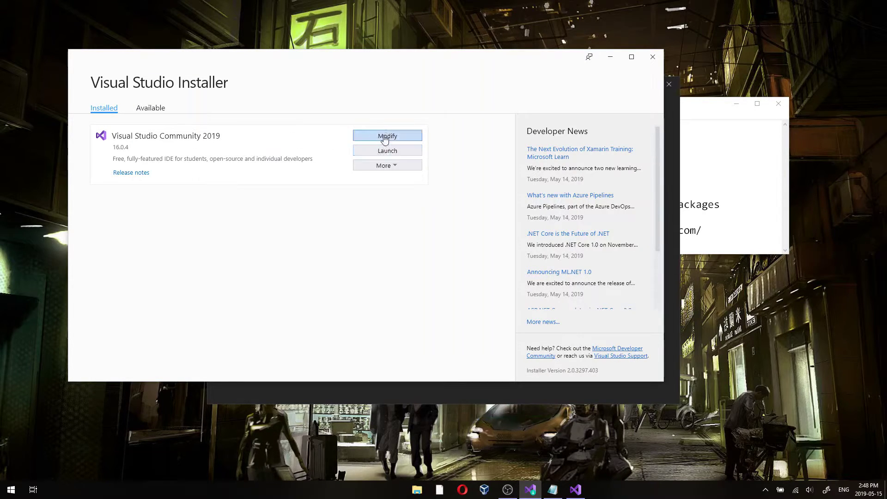
left_click(395, 166)
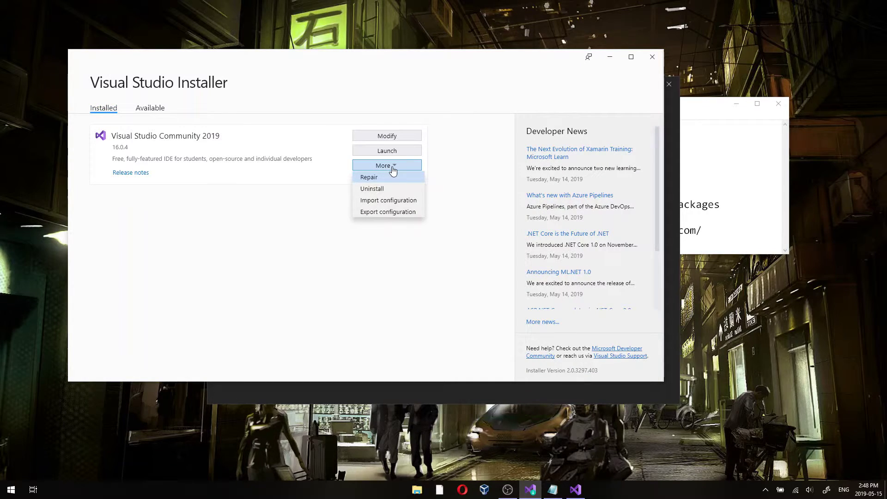
left_click(390, 171)
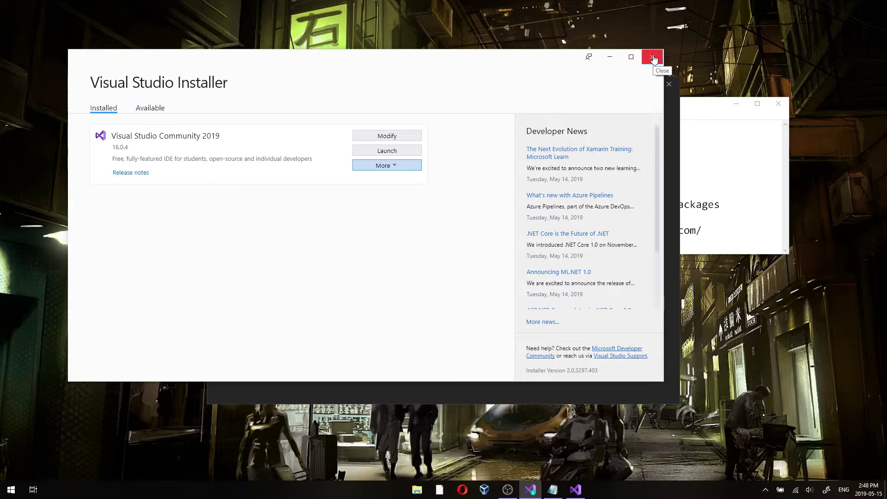
Step: Look up Visual Studio 2019 among the recently added apps in Windows and close the Visual Studio Installer
key("super")
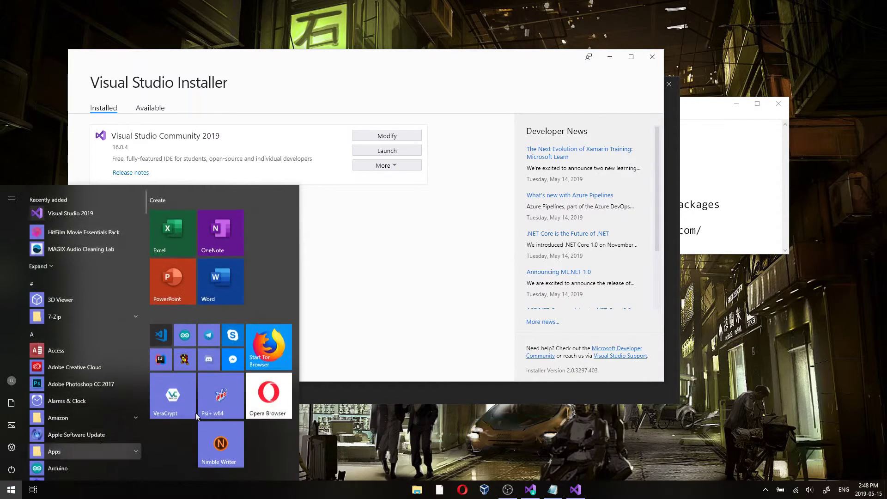
key("super")
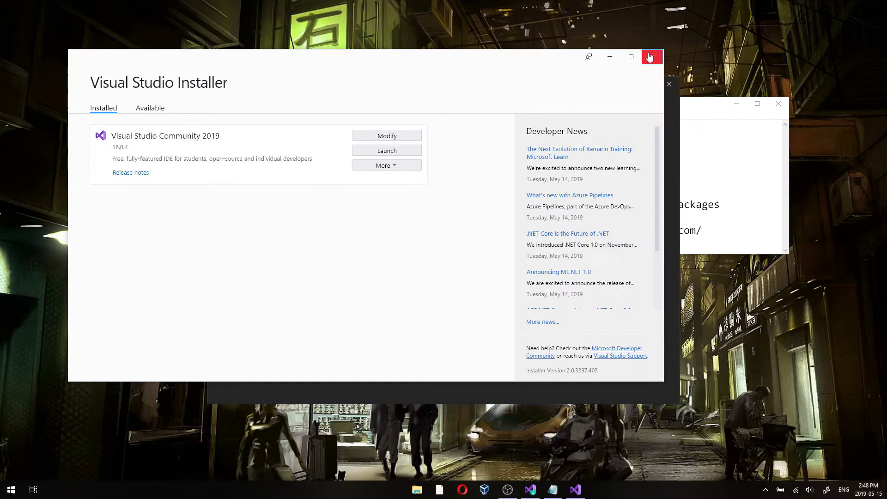
left_click(651, 56)
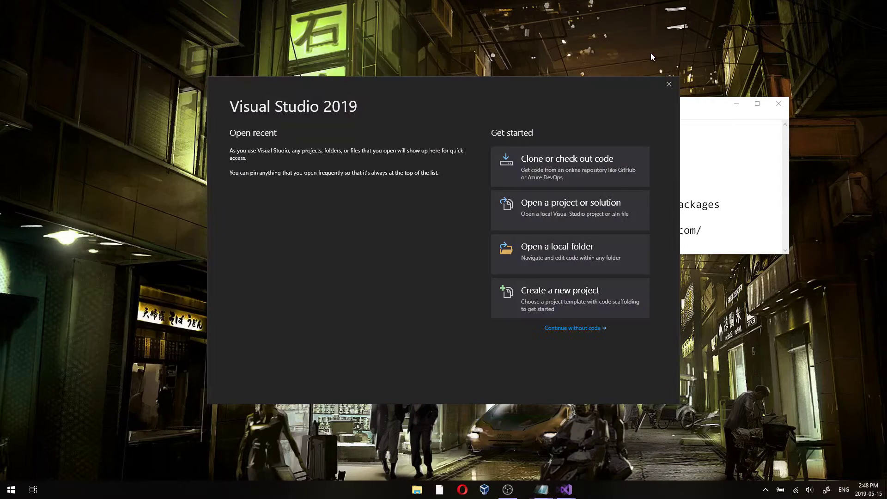